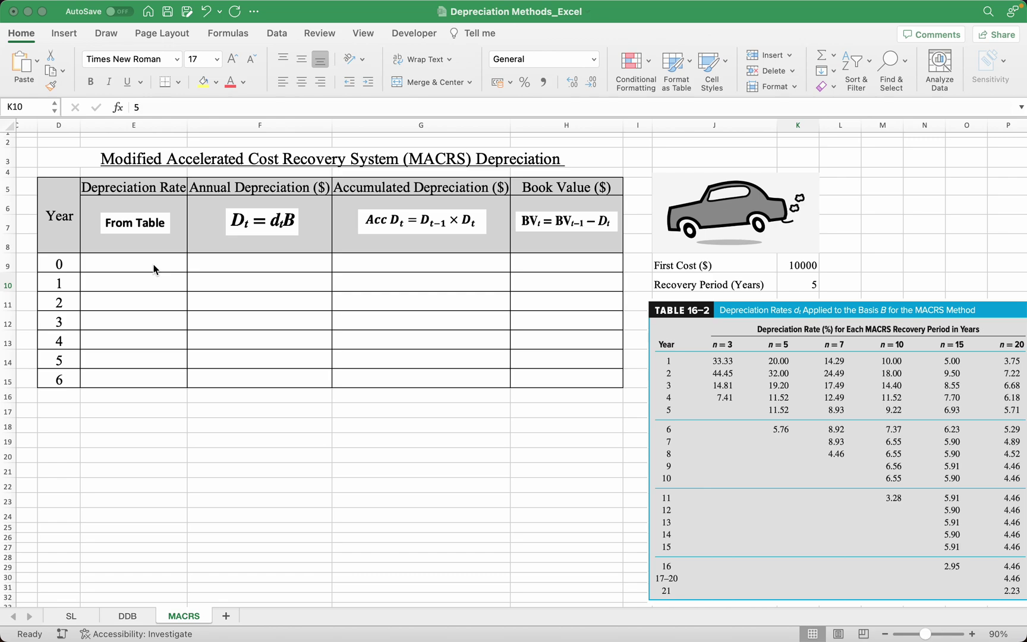
# Review the given data: first cost 10000 and recovery period 5.
pyautogui.click(702, 205)
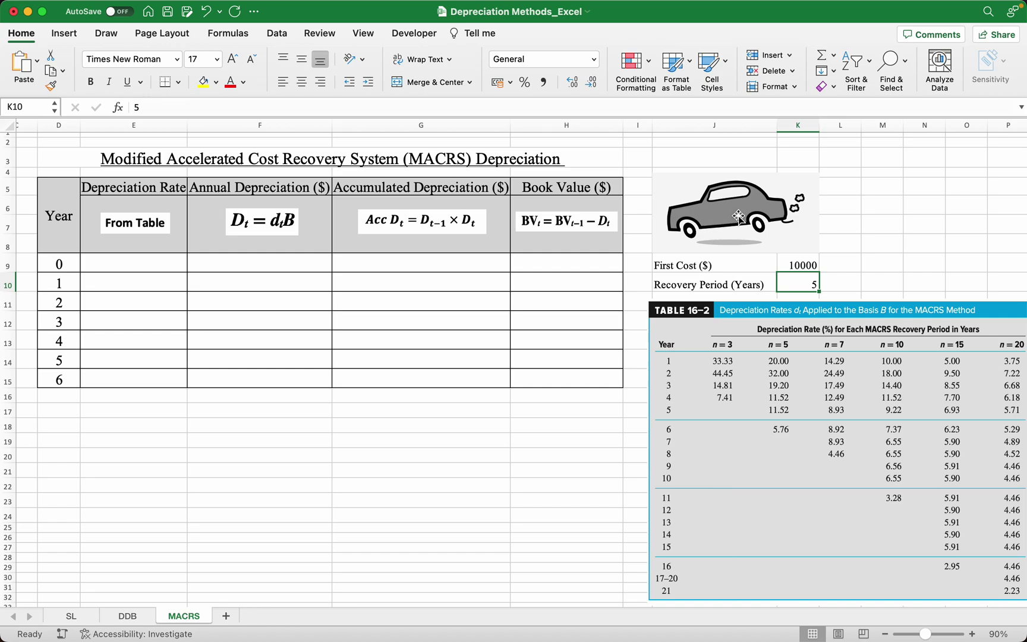
pyautogui.click(703, 208)
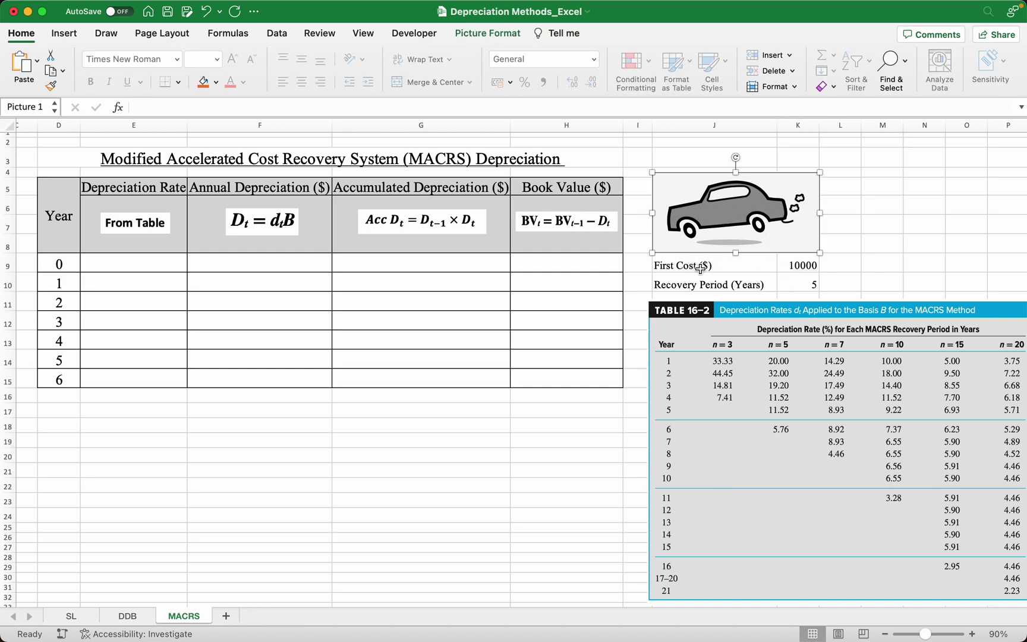
pyautogui.click(806, 267)
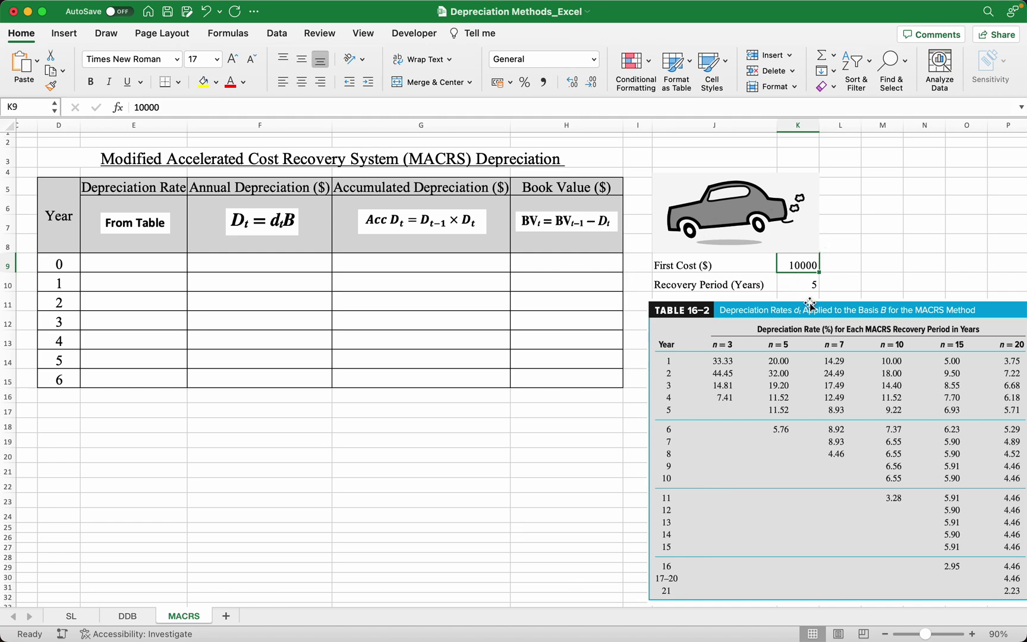
pyautogui.click(796, 286)
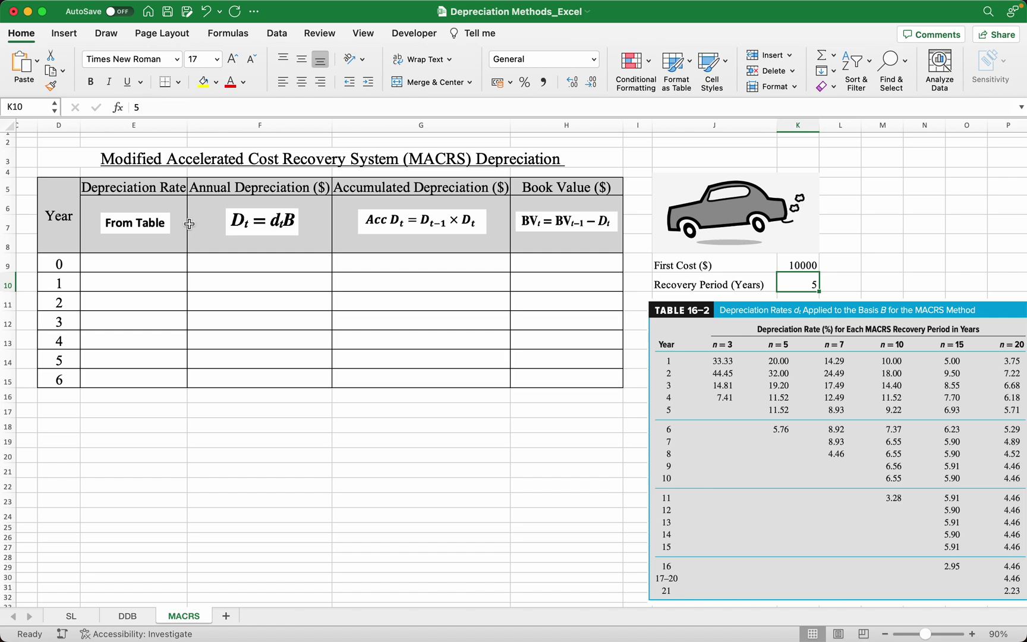
pyautogui.hscroll(3, 474, 348)
pyautogui.scroll(-2, 474, 348)
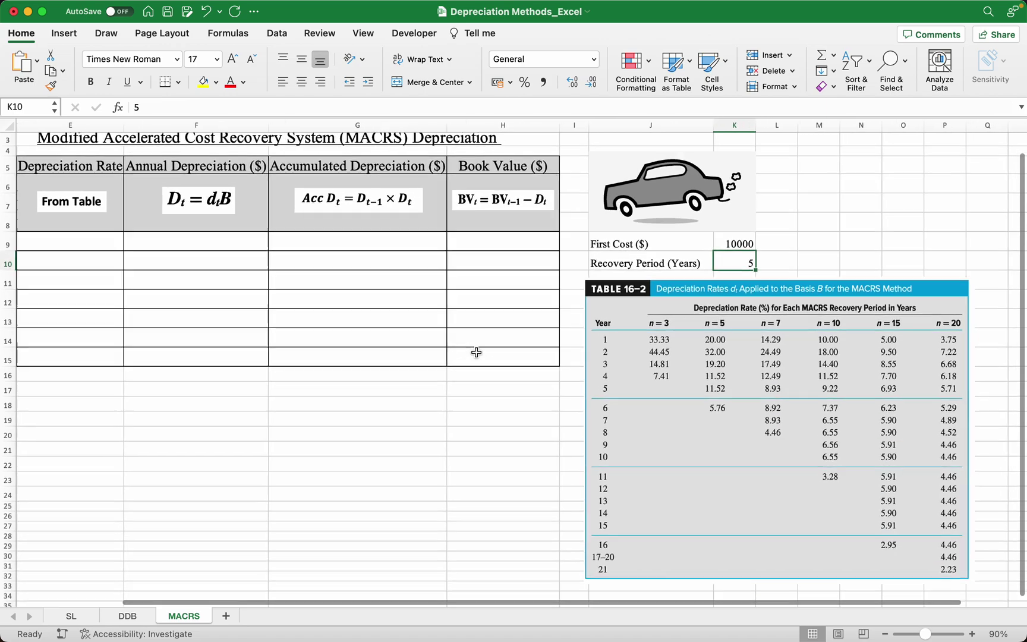
pyautogui.hscroll(-1, 476, 352)
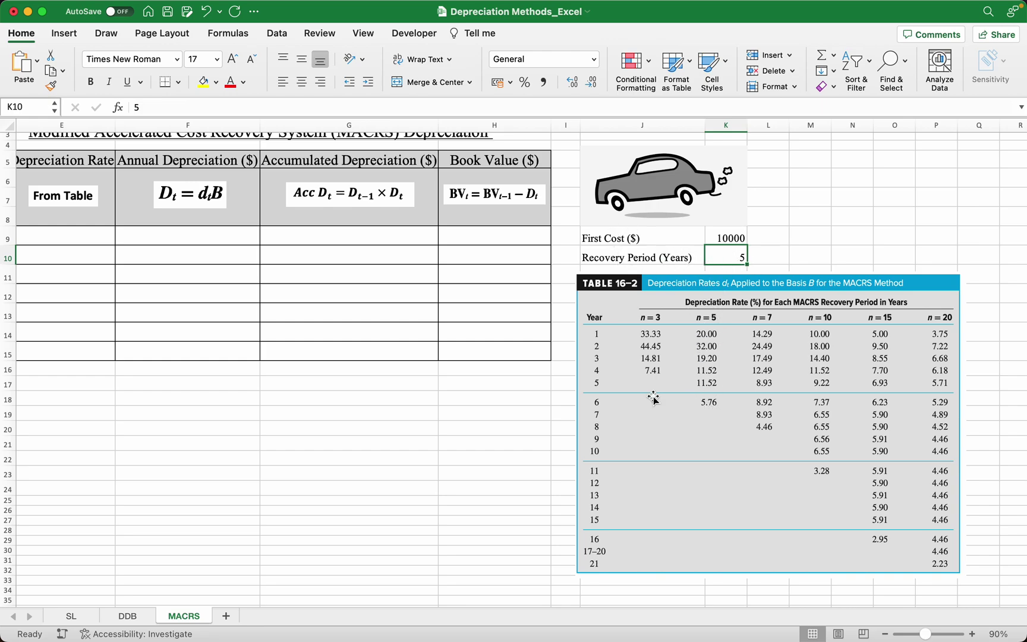
pyautogui.hscroll(-5, 653, 398)
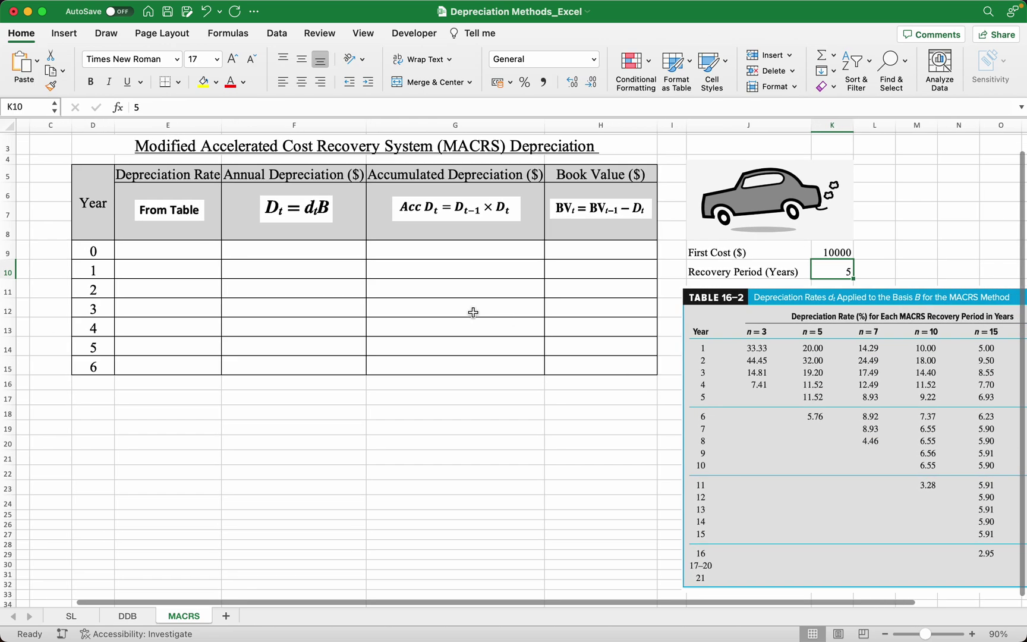
# Enter 0 in E9, F9 and G9 and set H9's book value to =K9.
pyautogui.click(202, 253)
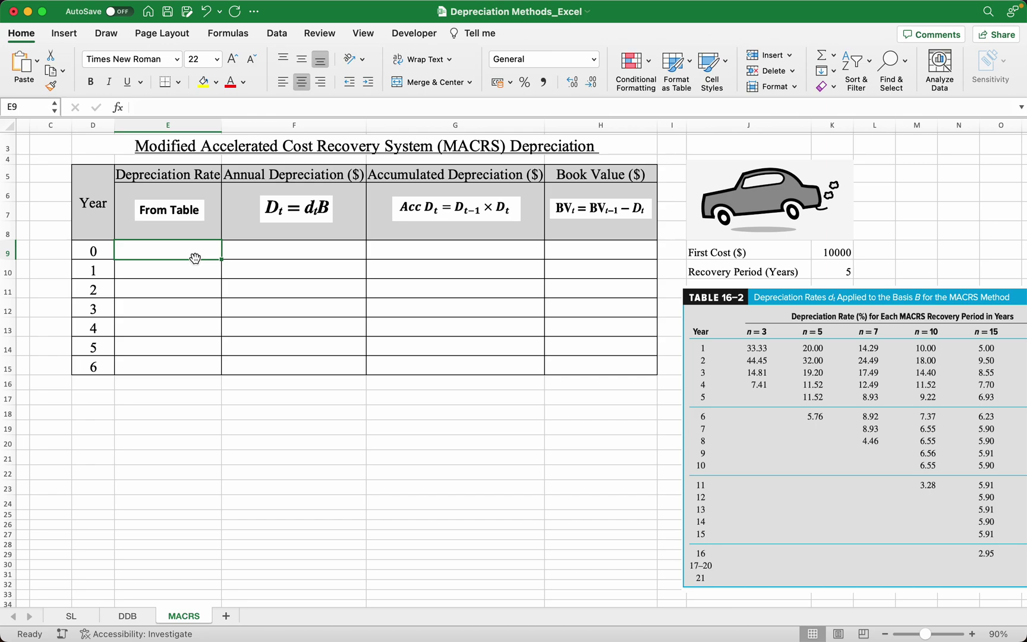
pyautogui.write('0')
pyautogui.press('Tab')
pyautogui.write('0')
pyautogui.press('Tab')
pyautogui.write('0')
pyautogui.press('Tab')
pyautogui.write('=')
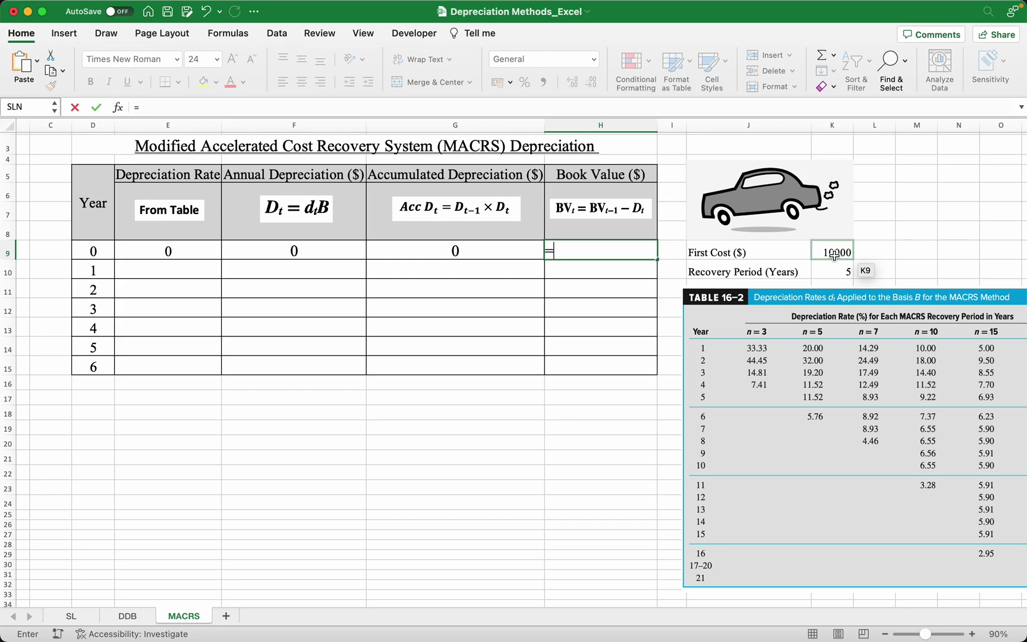
pyautogui.click(834, 254)
pyautogui.press('Return')
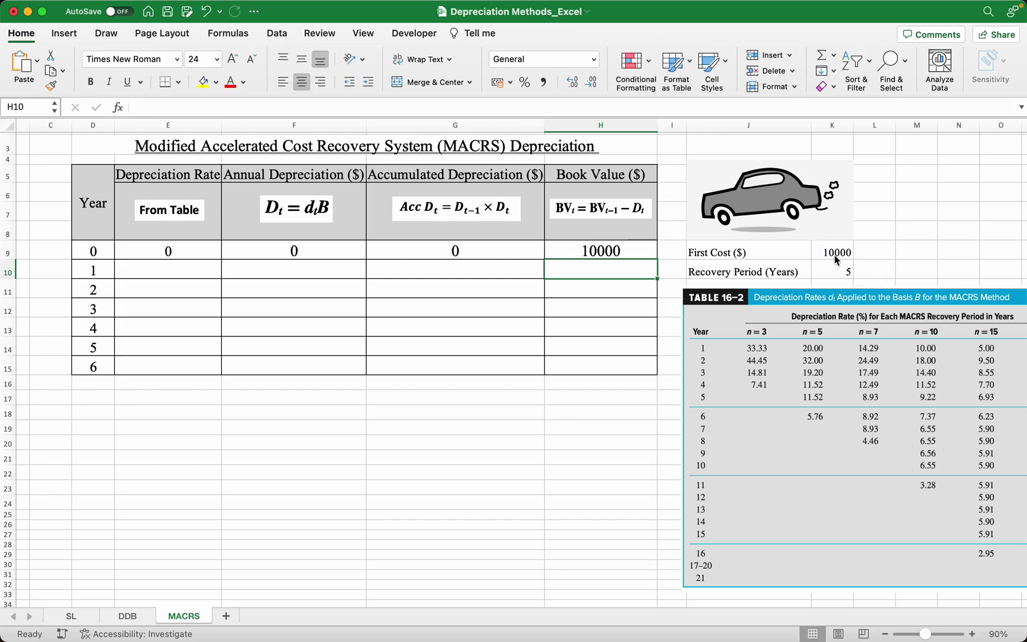
pyautogui.click(168, 273)
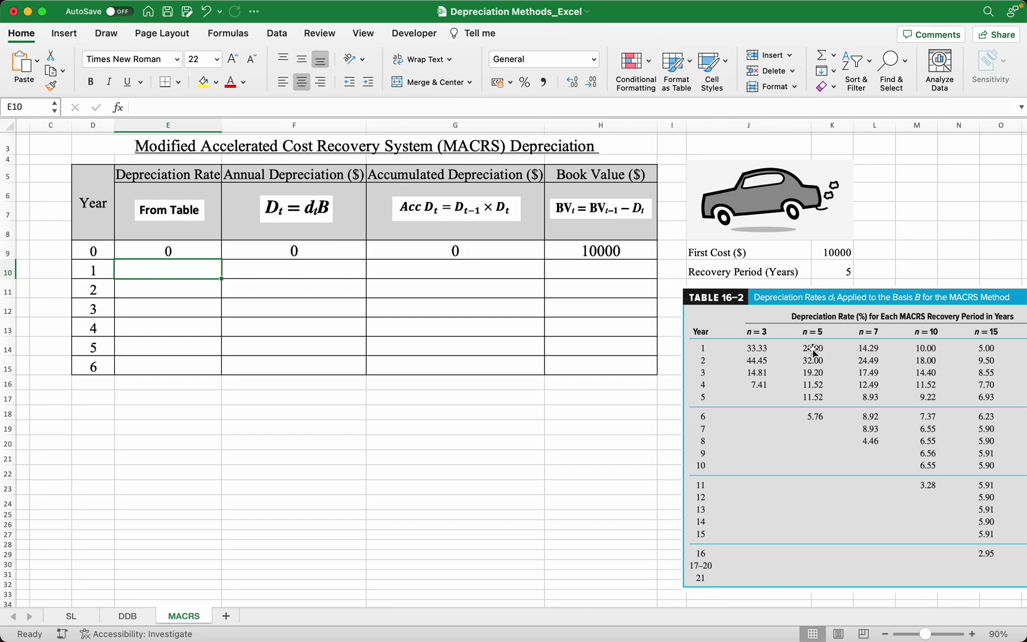
# Enter depreciation rates 0.2, 0.32, 0.192, 0.1152, 0.1152 and 0.0576 in E10:E15.
pyautogui.write('0.2')
pyautogui.press('Return')
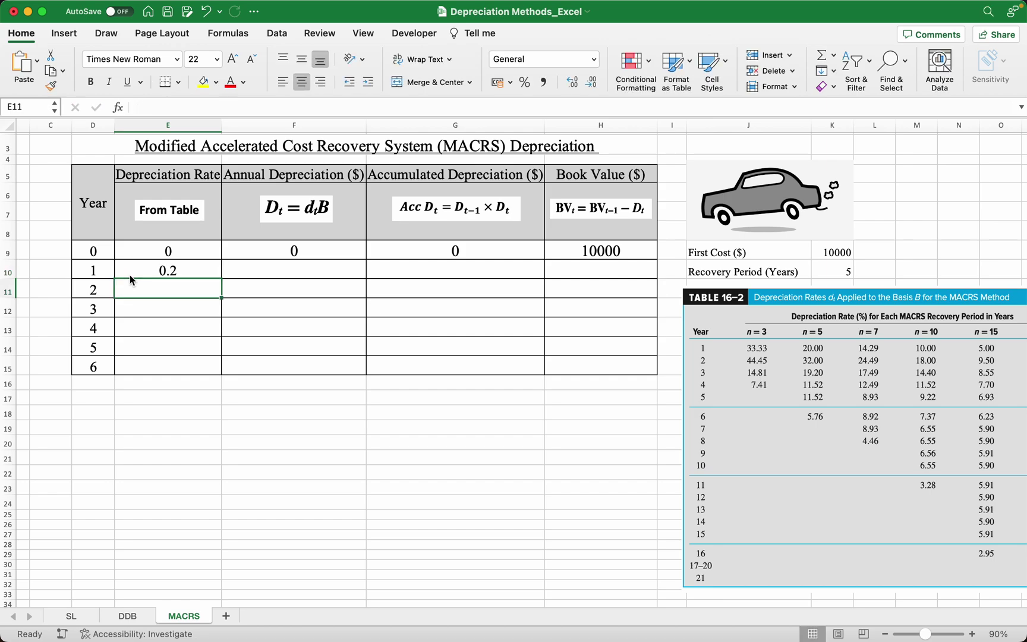
pyautogui.write('0.32')
pyautogui.press('Return')
pyautogui.write('0.192')
pyautogui.press('Return')
pyautogui.write('0')
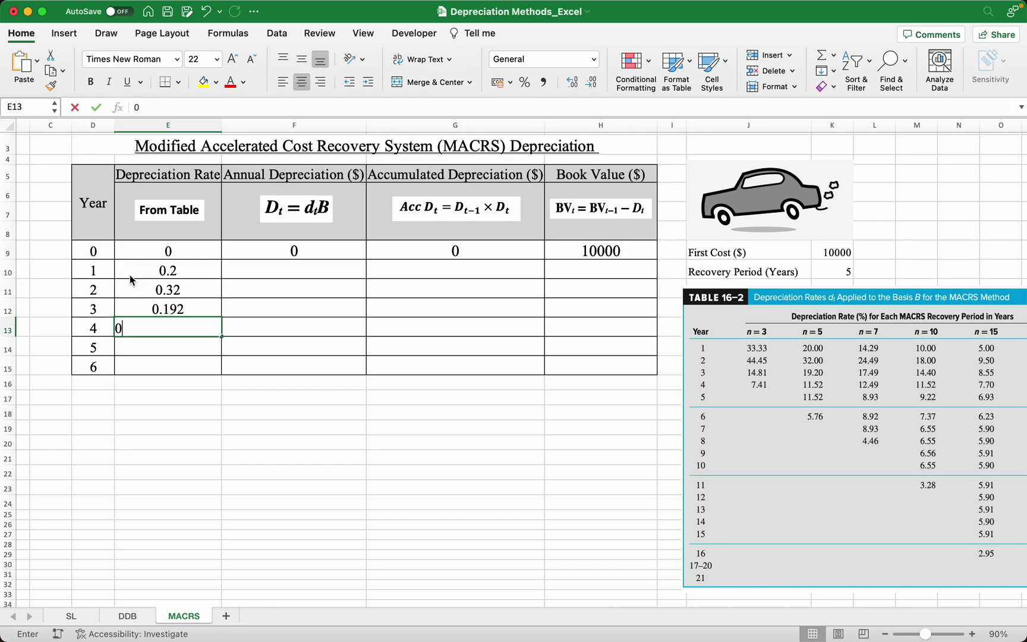
pyautogui.write('.1152')
pyautogui.press('Return')
pyautogui.write('0.115')
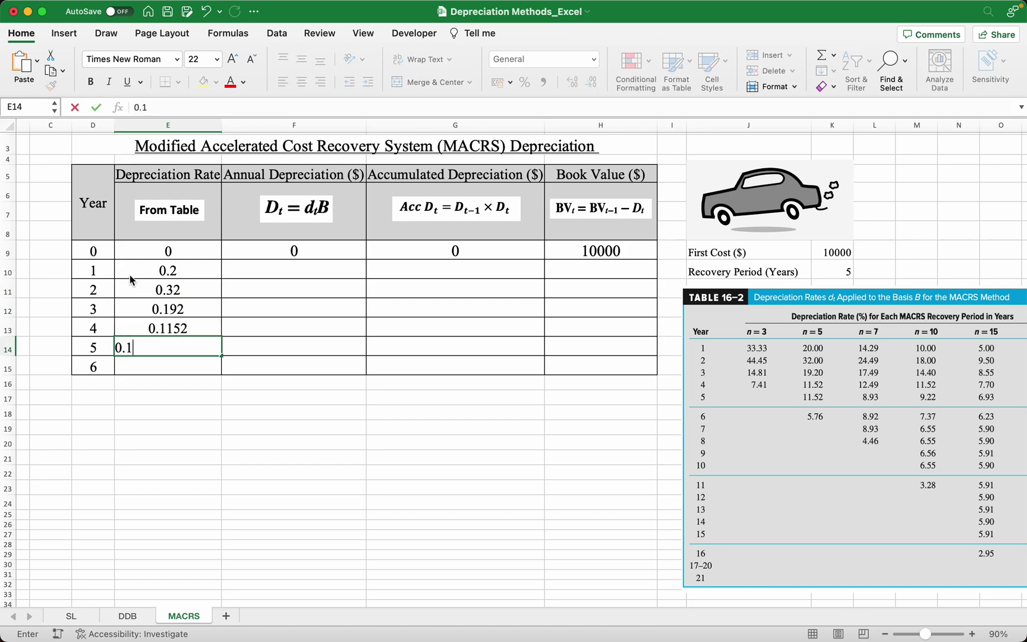
pyautogui.write('2')
pyautogui.press('Return')
pyautogui.write('0')
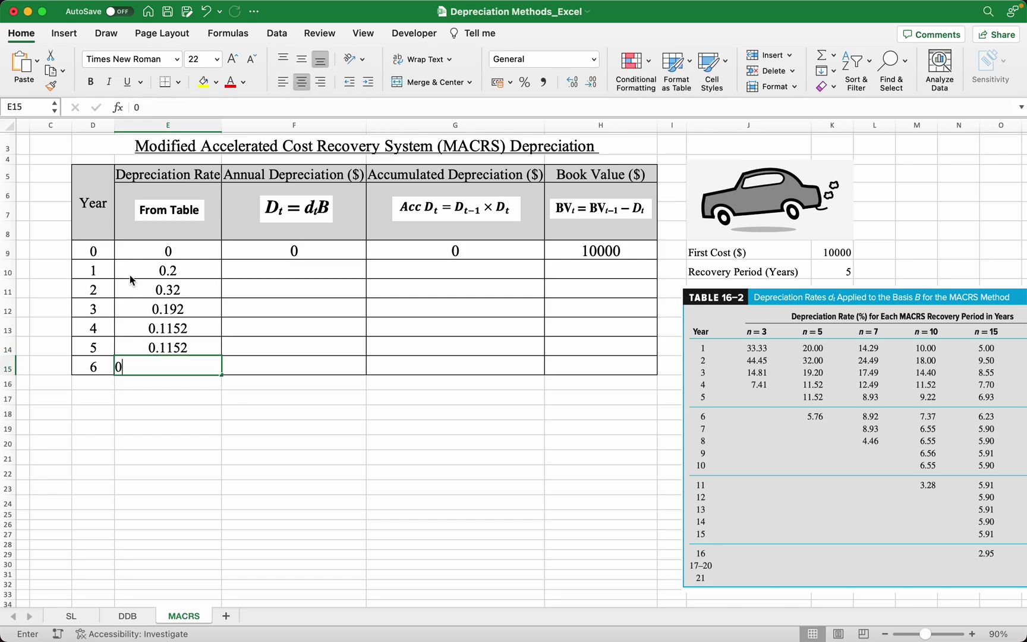
pyautogui.write('.0576')
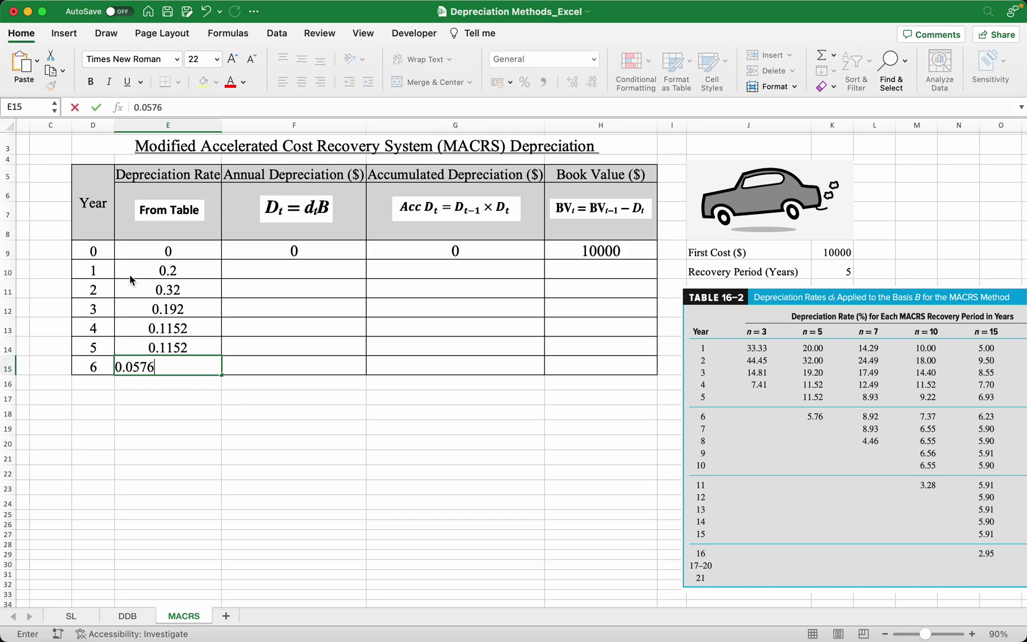
pyautogui.press('Return')
pyautogui.moveTo(189, 252); pyautogui.dragTo(184, 369)
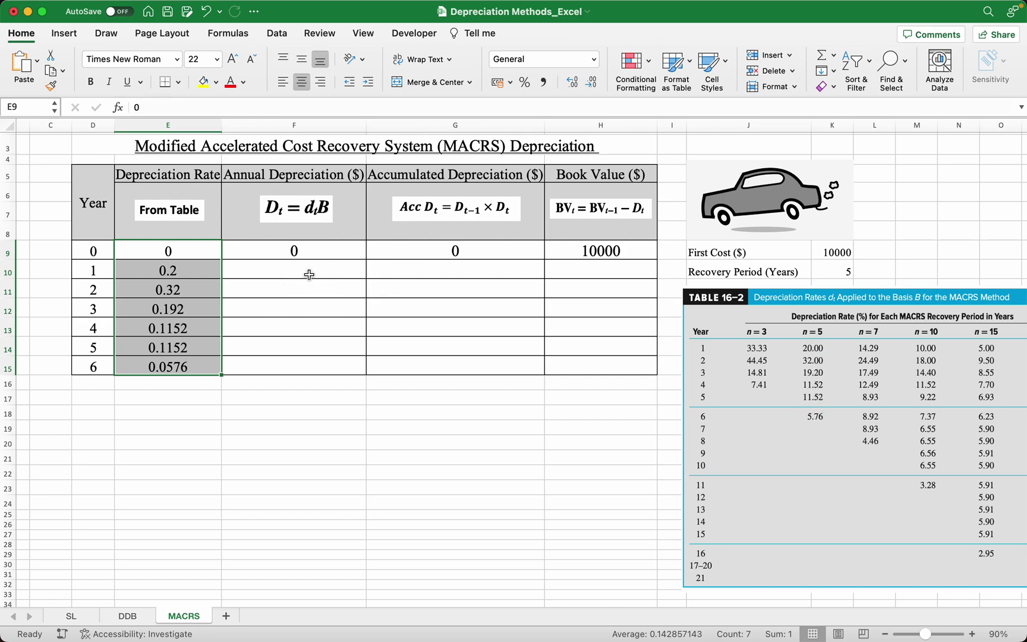
# Enter =E10*$K$9 in F10 for year 1 annual depreciation.
pyautogui.click(304, 272)
pyautogui.write('=')
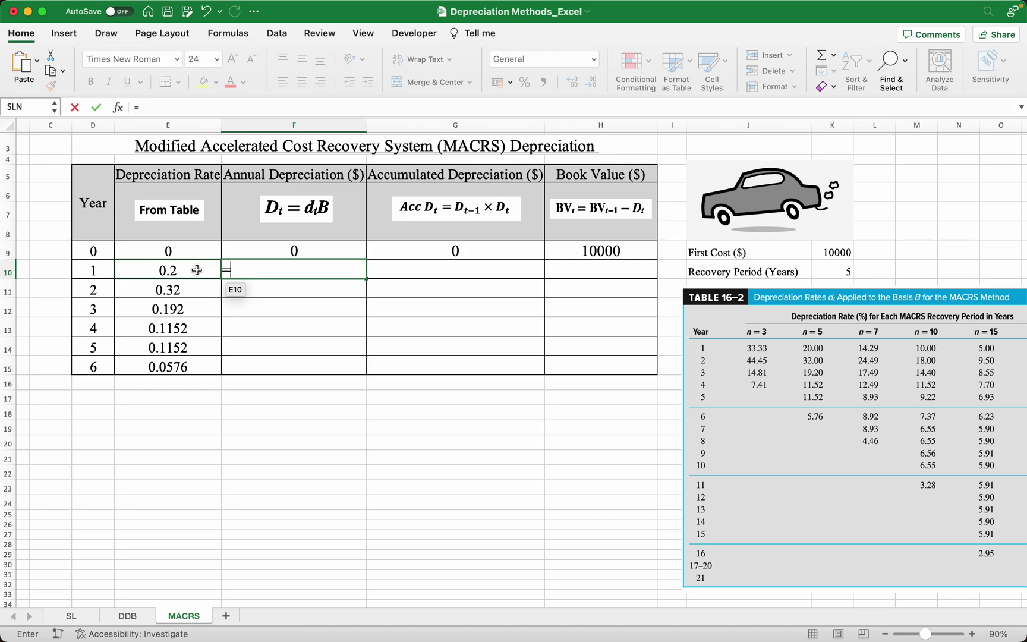
pyautogui.click(195, 272)
pyautogui.write('*')
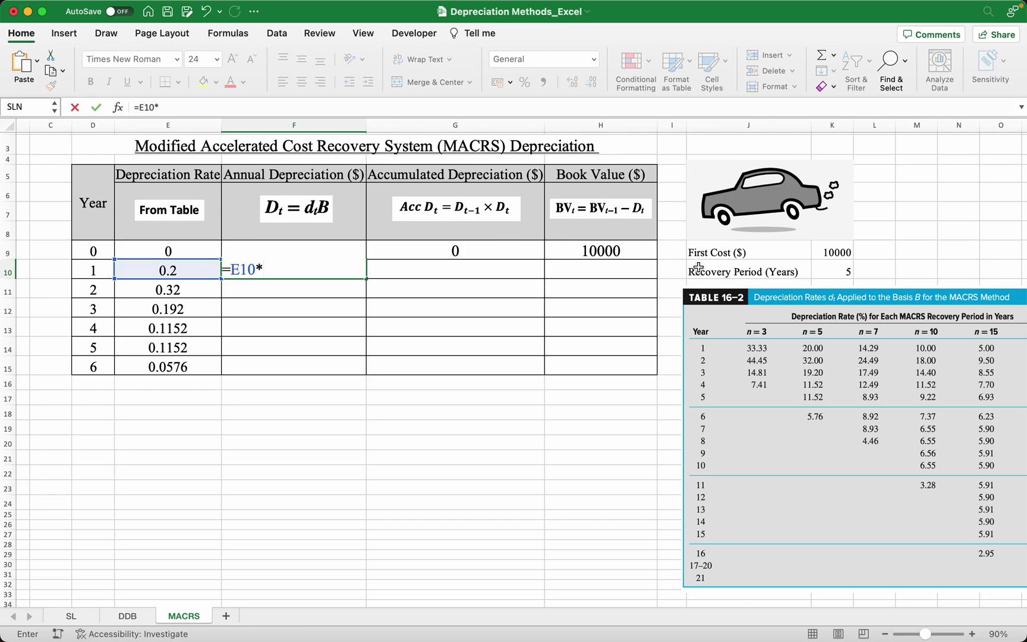
pyautogui.click(818, 254)
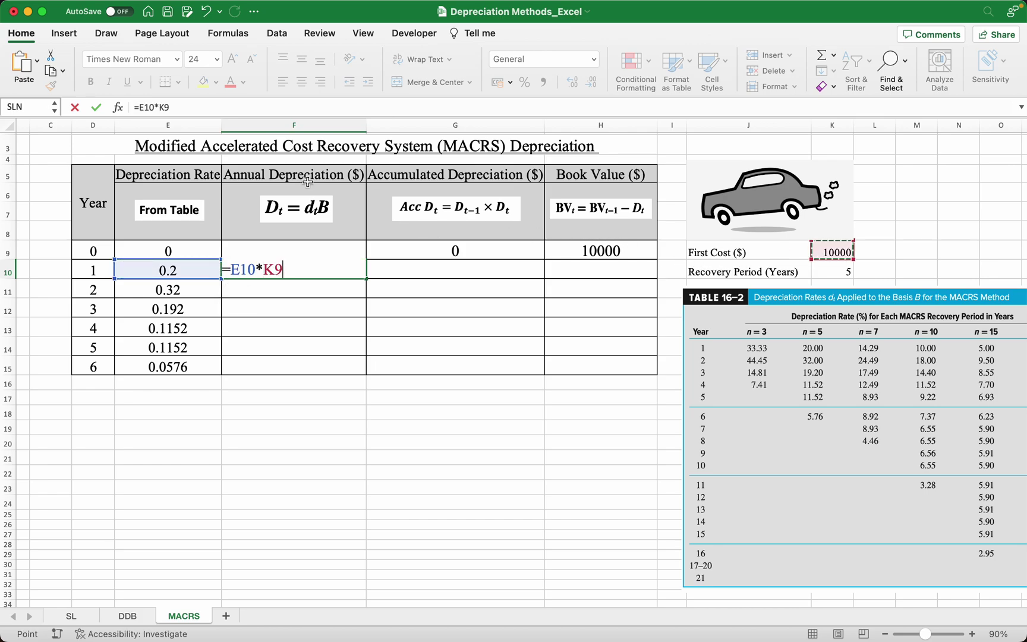
pyautogui.click(164, 107)
pyautogui.write('$')
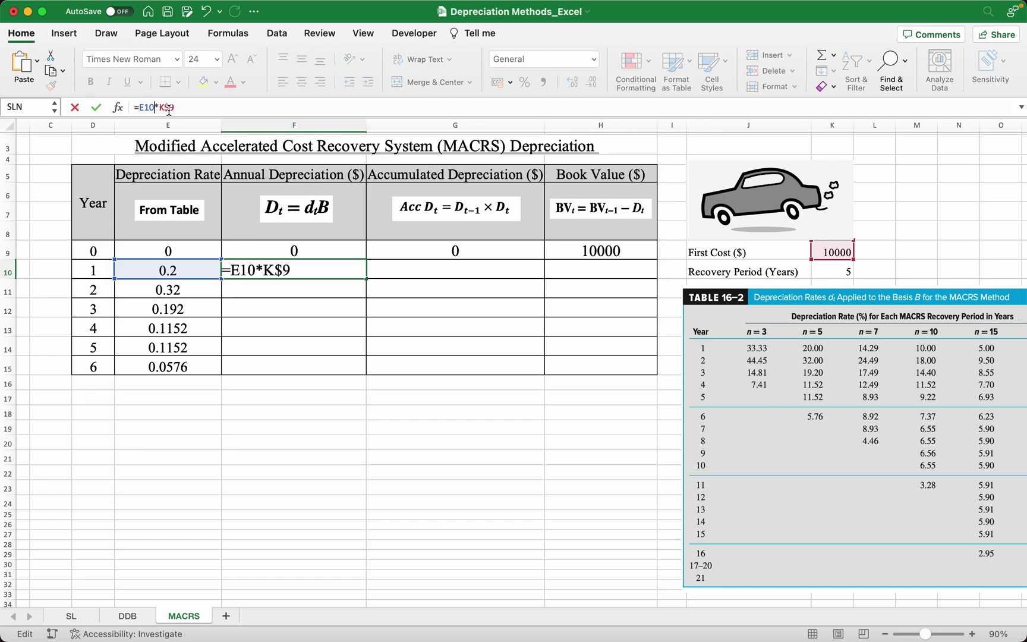
pyautogui.click(162, 107)
pyautogui.write('$')
pyautogui.press('Return')
# Fill the annual depreciation formula down to F15, giving 2000 through 576.
pyautogui.click(340, 271)
pyautogui.moveTo(366, 276); pyautogui.dragTo(364, 370)
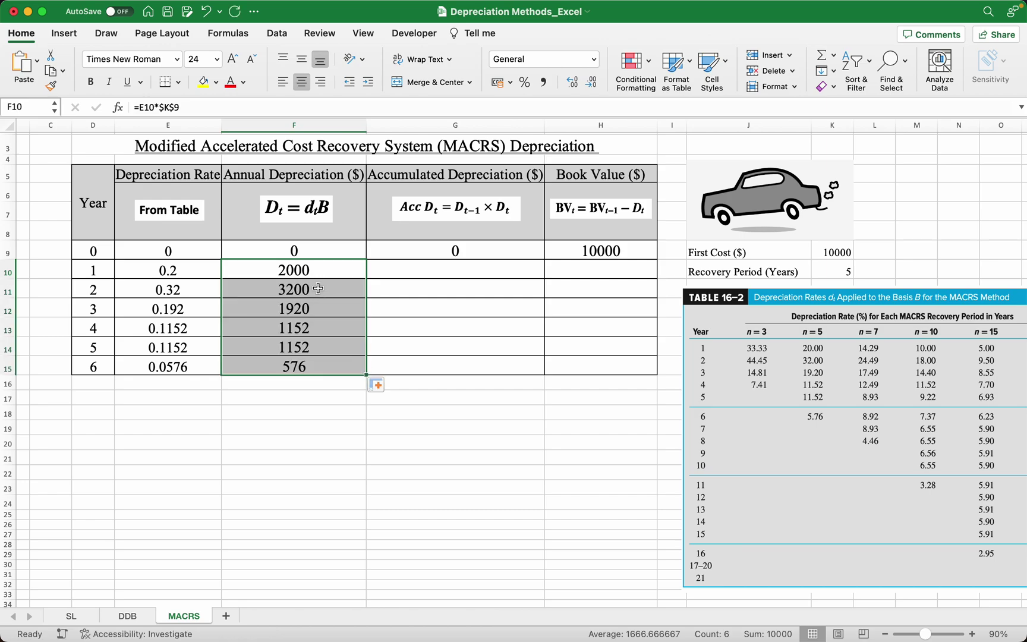
pyautogui.click(435, 269)
pyautogui.write('=')
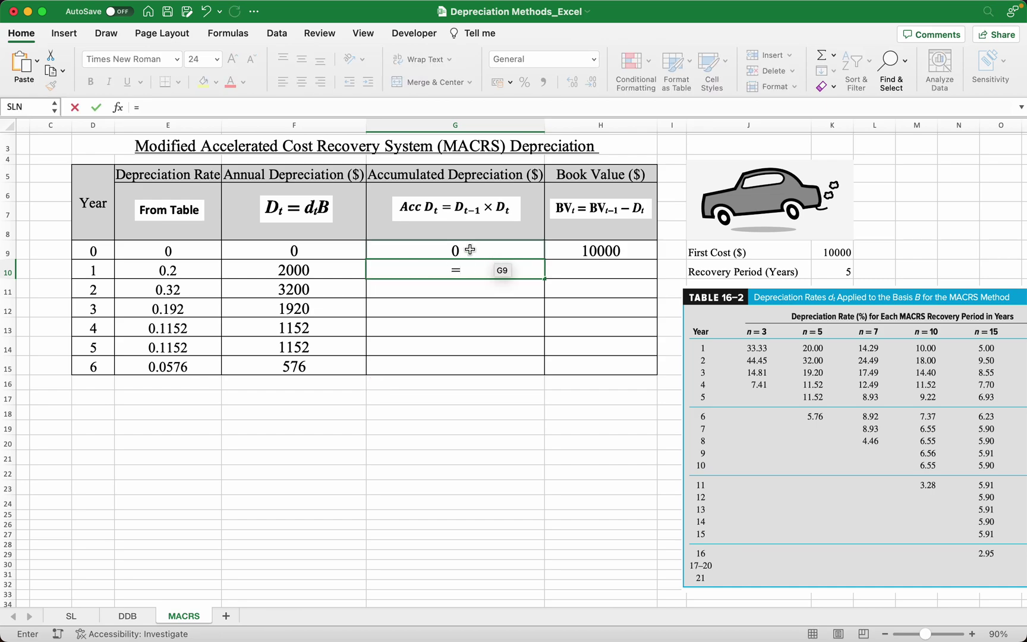
# Enter =G9+F10 in G10 and fill it down to G15.
pyautogui.click(469, 250)
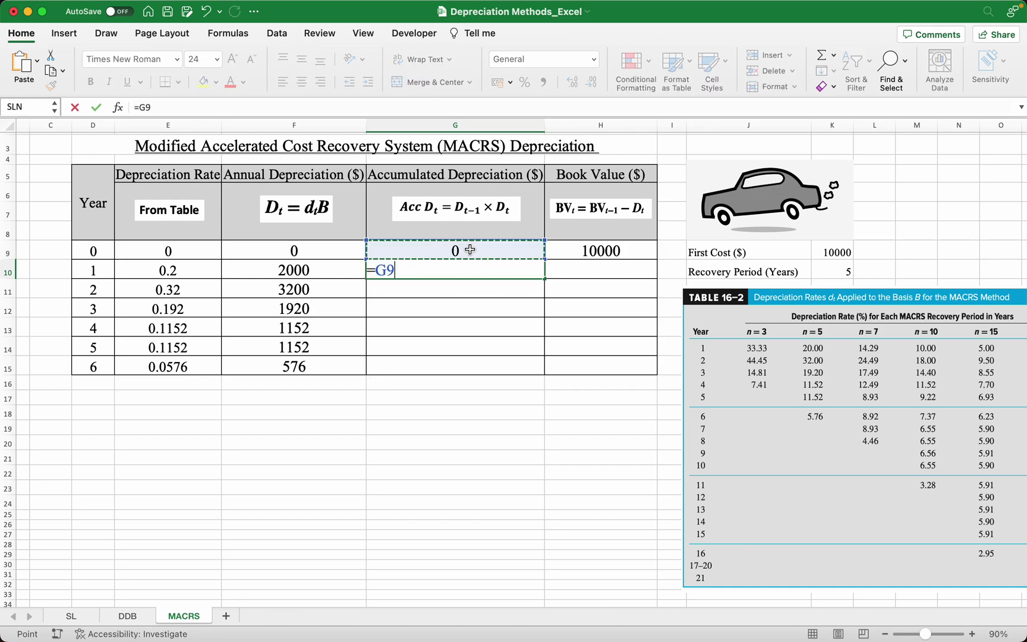
pyautogui.write('+')
pyautogui.click(326, 269)
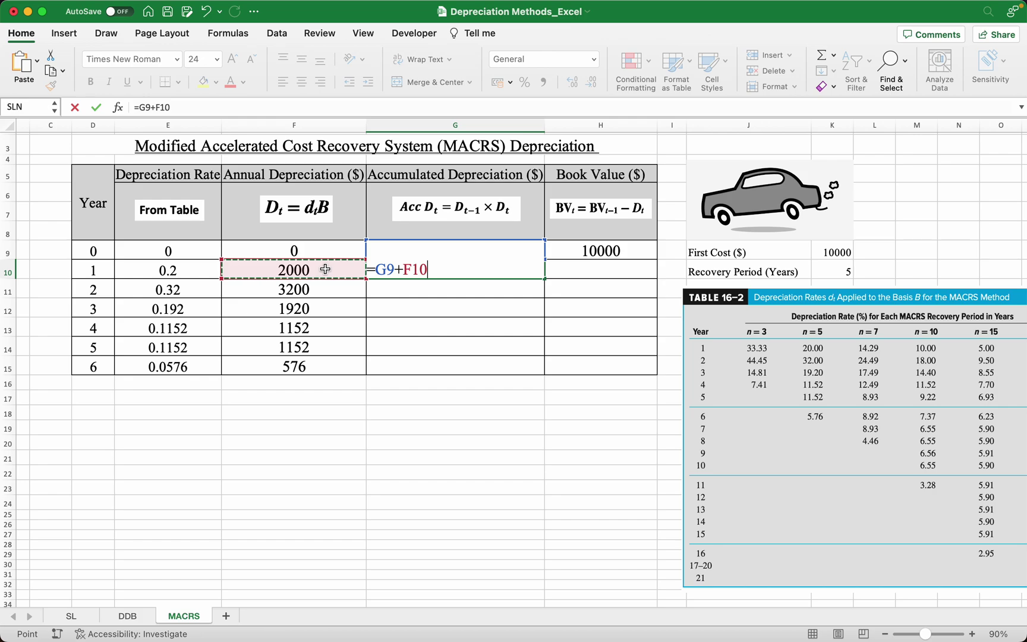
pyautogui.press('Return')
pyautogui.click(485, 269)
pyautogui.moveTo(546, 281); pyautogui.dragTo(535, 370)
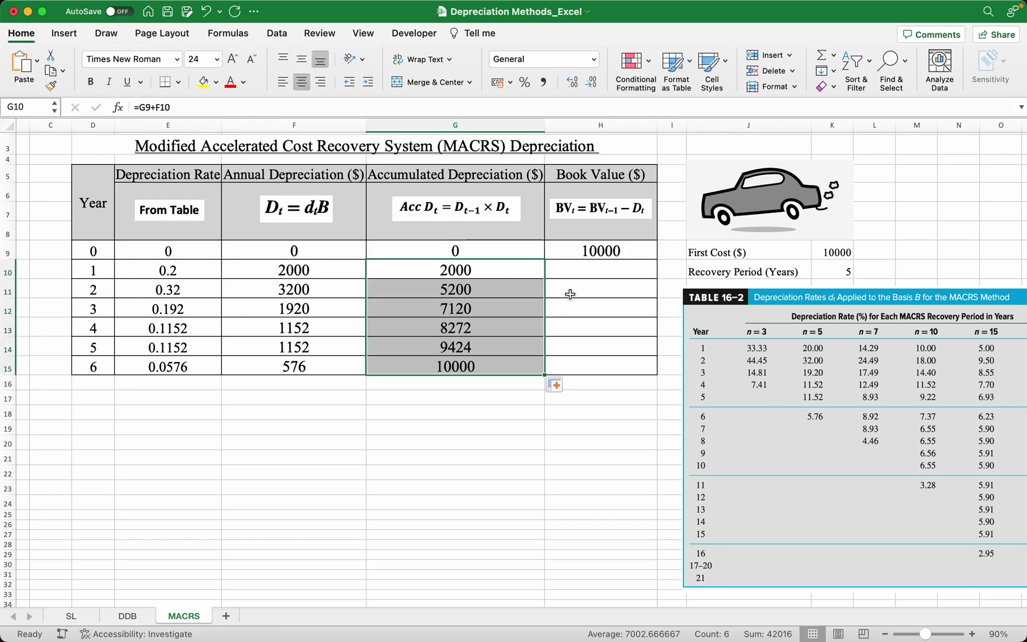
pyautogui.click(599, 269)
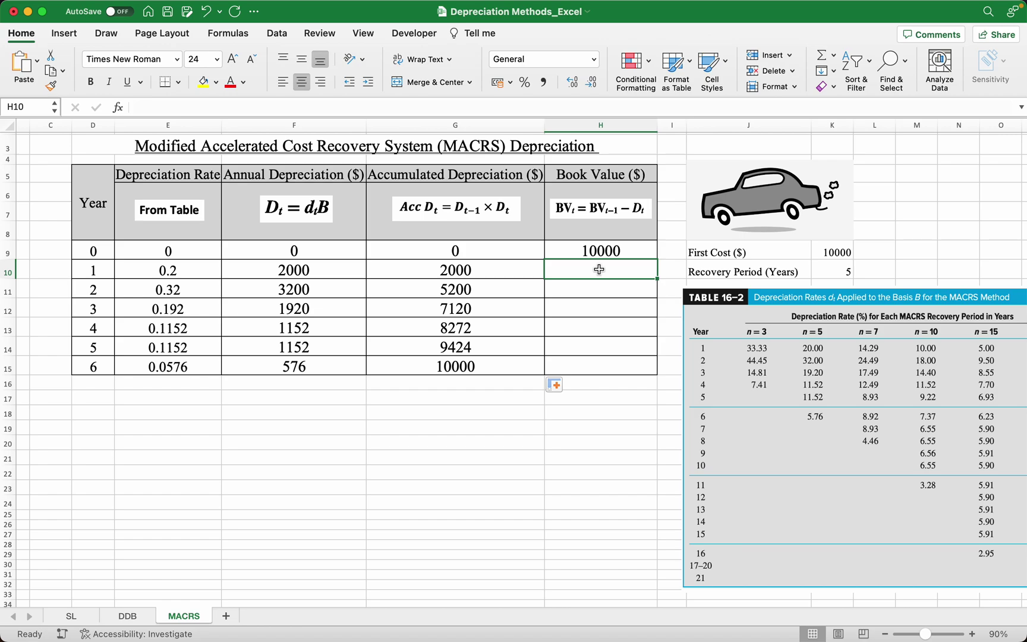
# Enter =H9-F10 in H10 and fill it down to H15, ending at 0.
pyautogui.write('=')
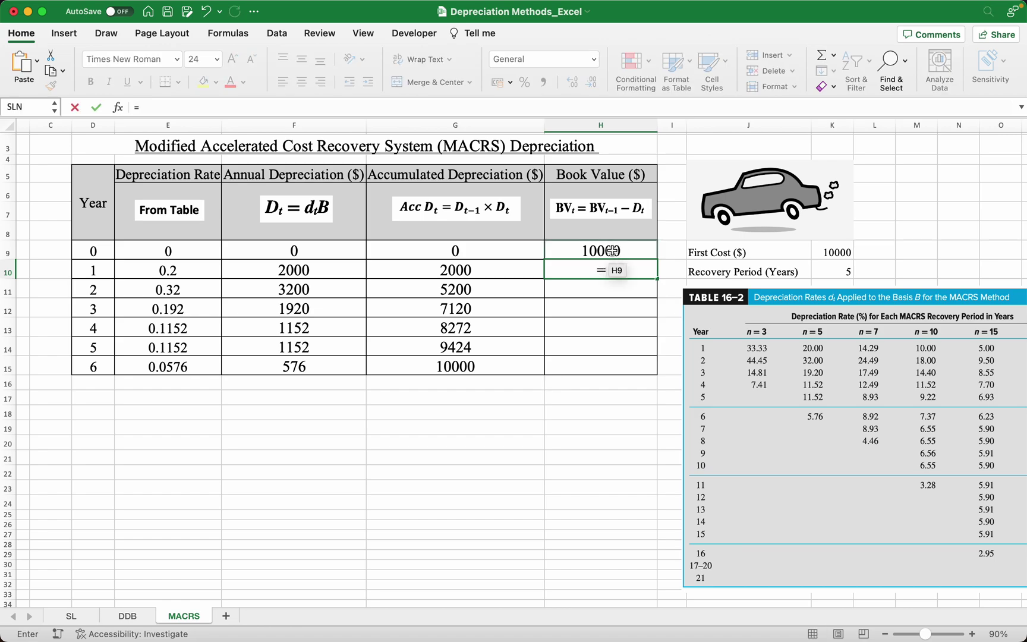
pyautogui.click(613, 250)
pyautogui.write('-')
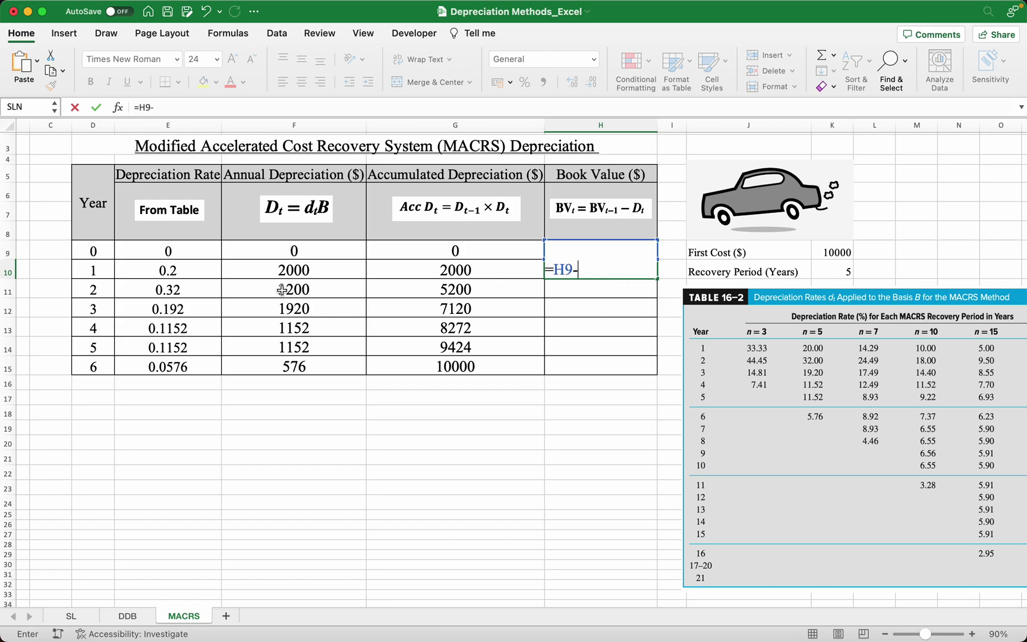
pyautogui.click(324, 270)
pyautogui.press('Return')
pyautogui.click(645, 272)
pyautogui.moveTo(657, 278); pyautogui.dragTo(644, 370)
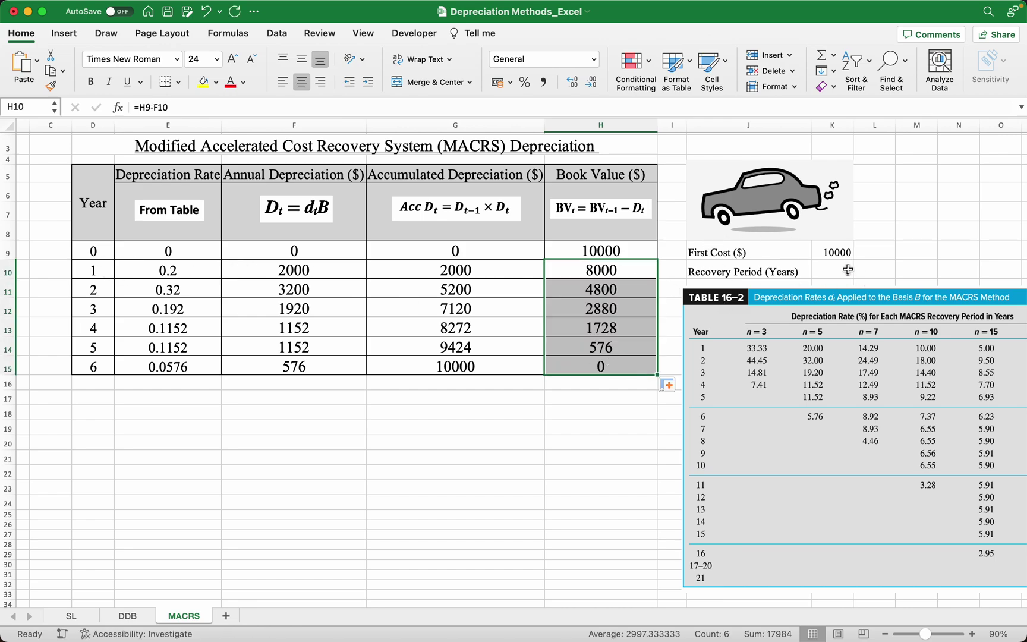
pyautogui.moveTo(751, 273); pyautogui.dragTo(839, 271)
pyautogui.moveTo(97, 269); pyautogui.dragTo(93, 368)
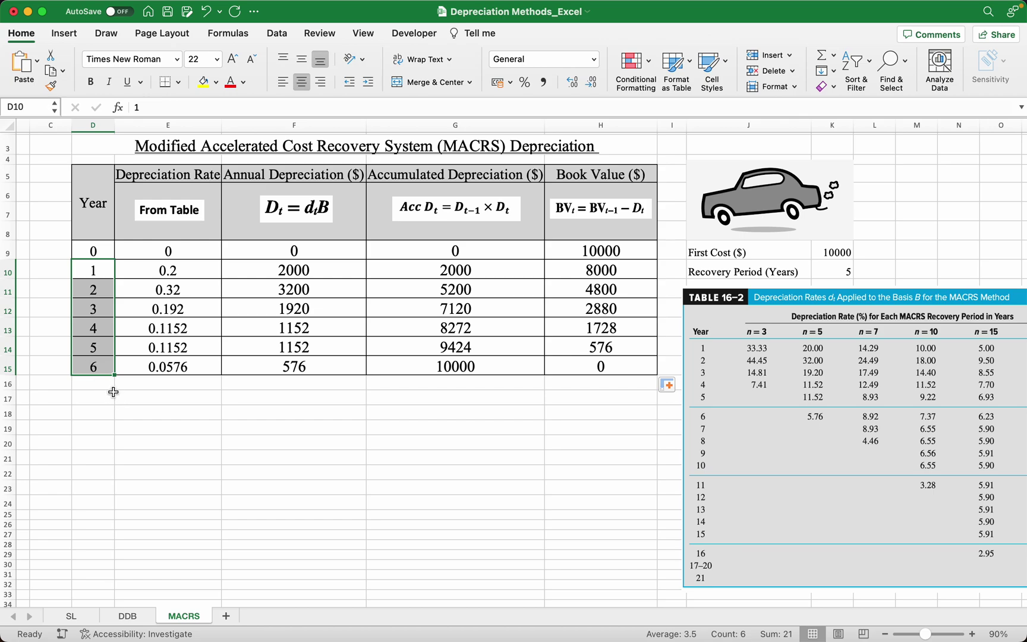
pyautogui.click(99, 269)
pyautogui.click(98, 370)
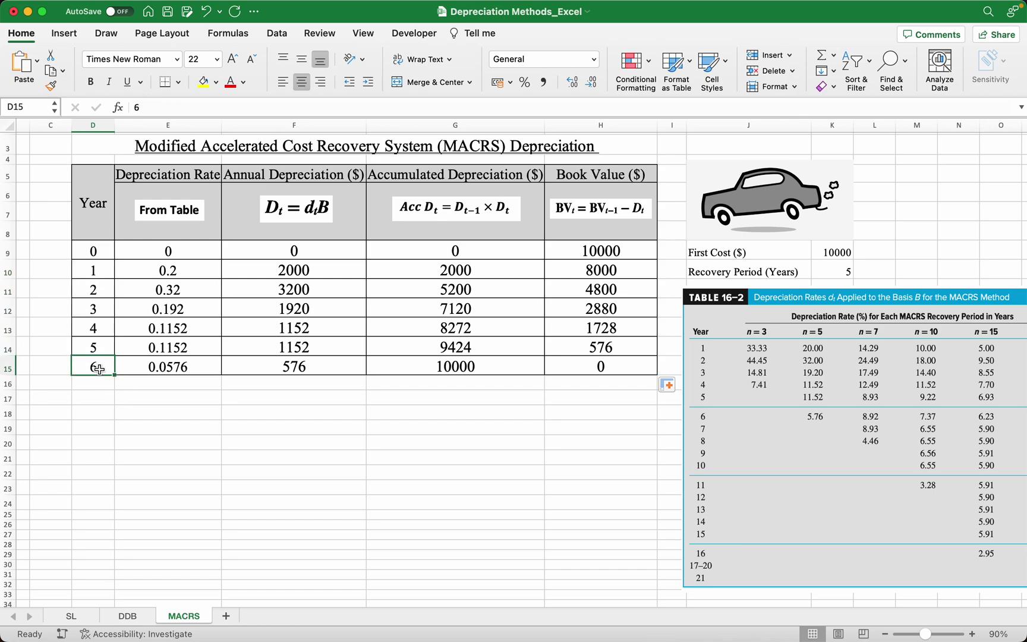
pyautogui.click(99, 269)
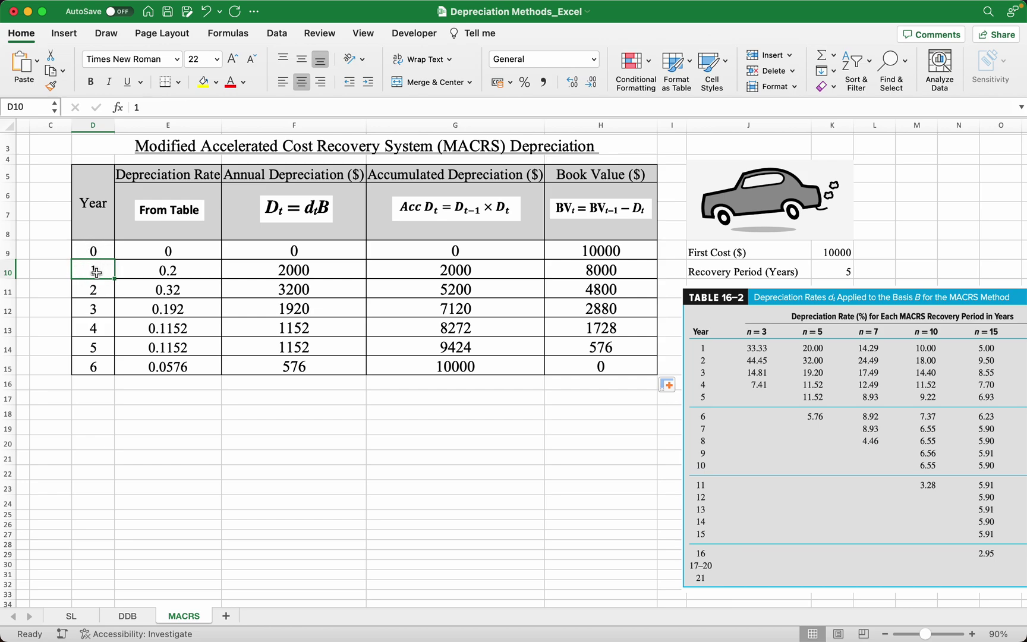
pyautogui.click(100, 290)
pyautogui.click(99, 310)
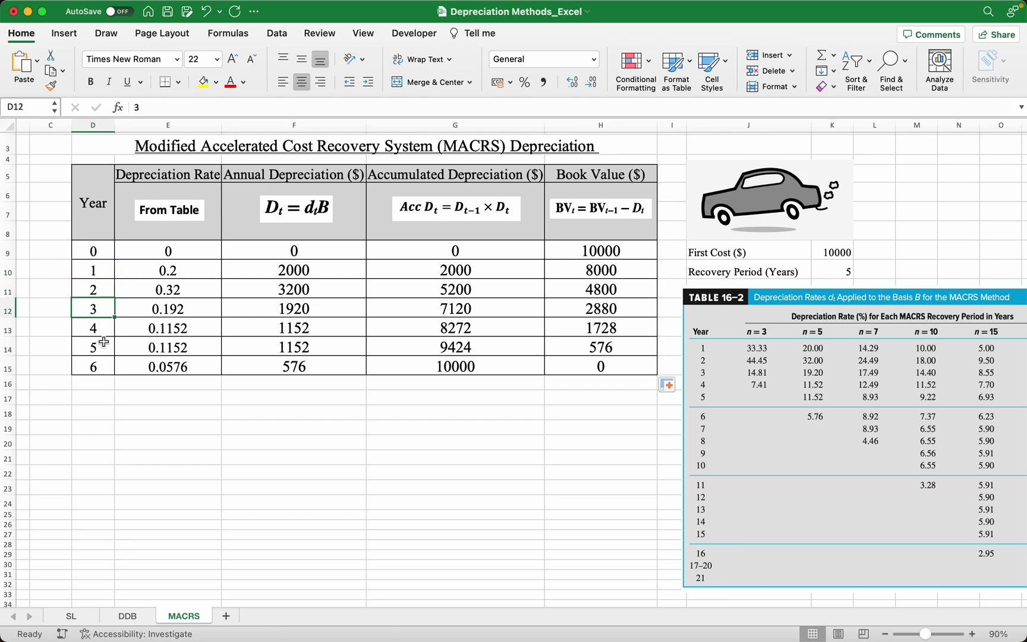
pyautogui.click(100, 329)
pyautogui.click(101, 346)
pyautogui.click(105, 371)
pyautogui.click(102, 269)
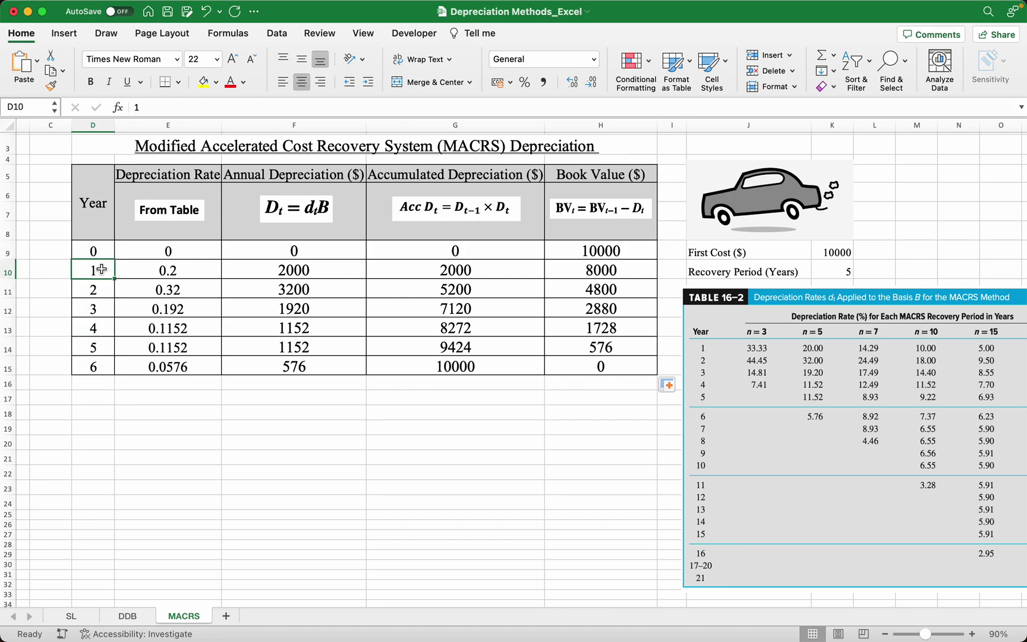
pyautogui.click(100, 290)
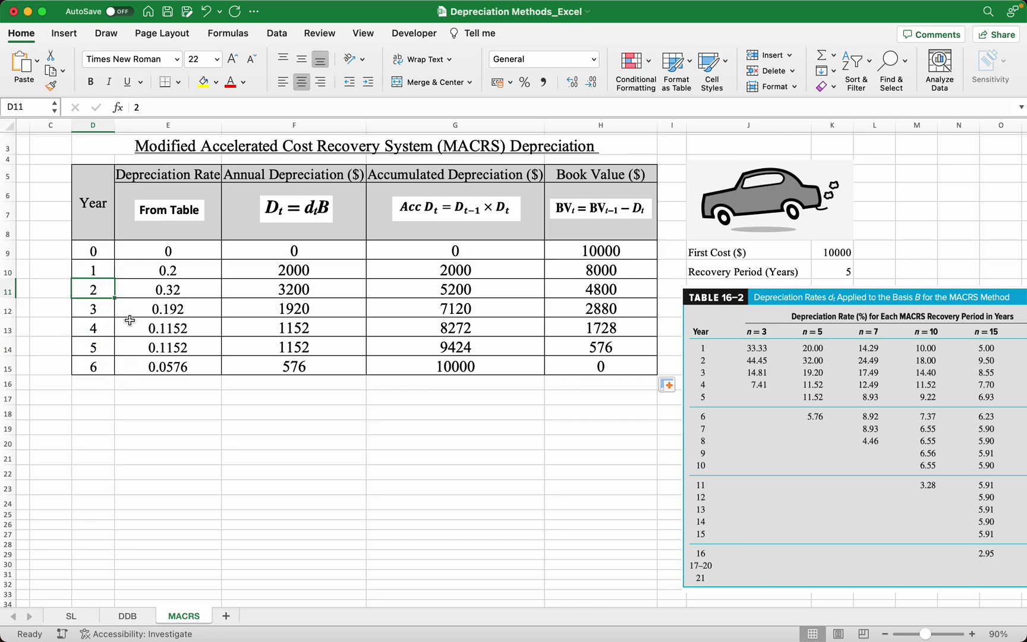
pyautogui.click(95, 309)
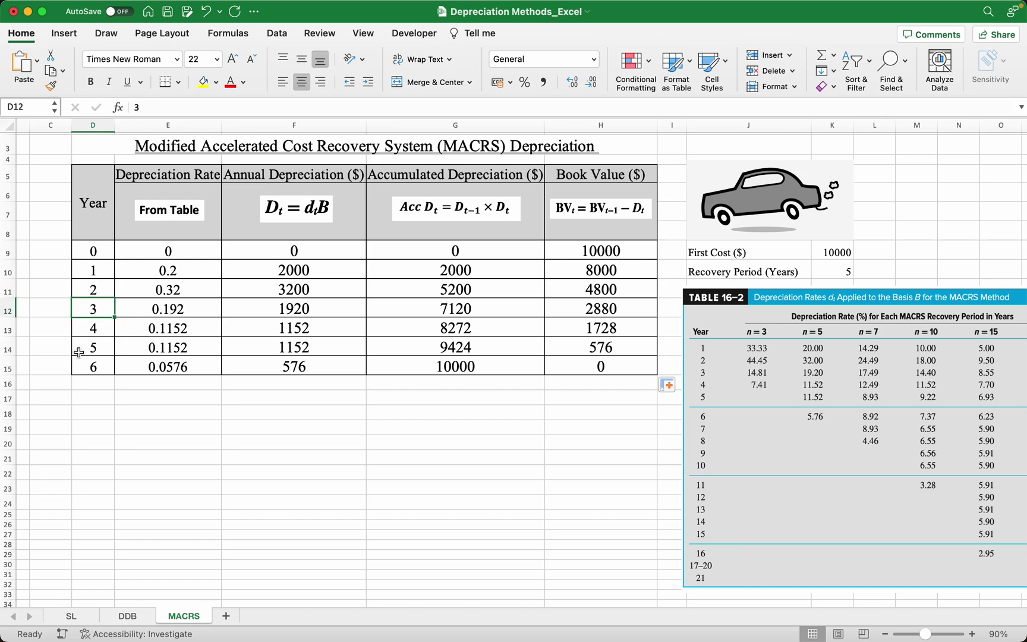
pyautogui.click(94, 332)
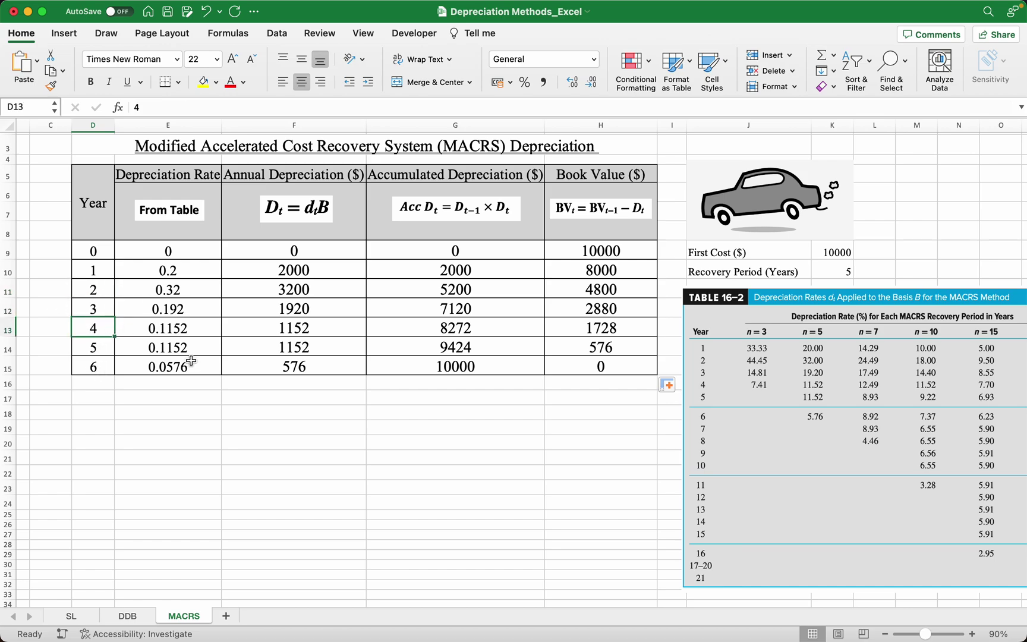
pyautogui.click(97, 348)
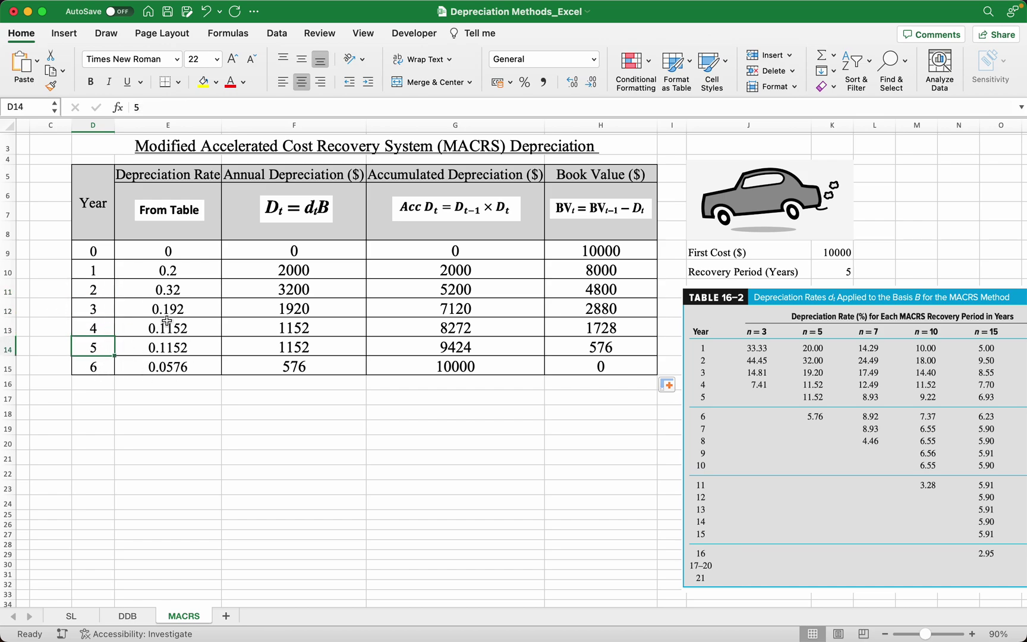
pyautogui.click(110, 369)
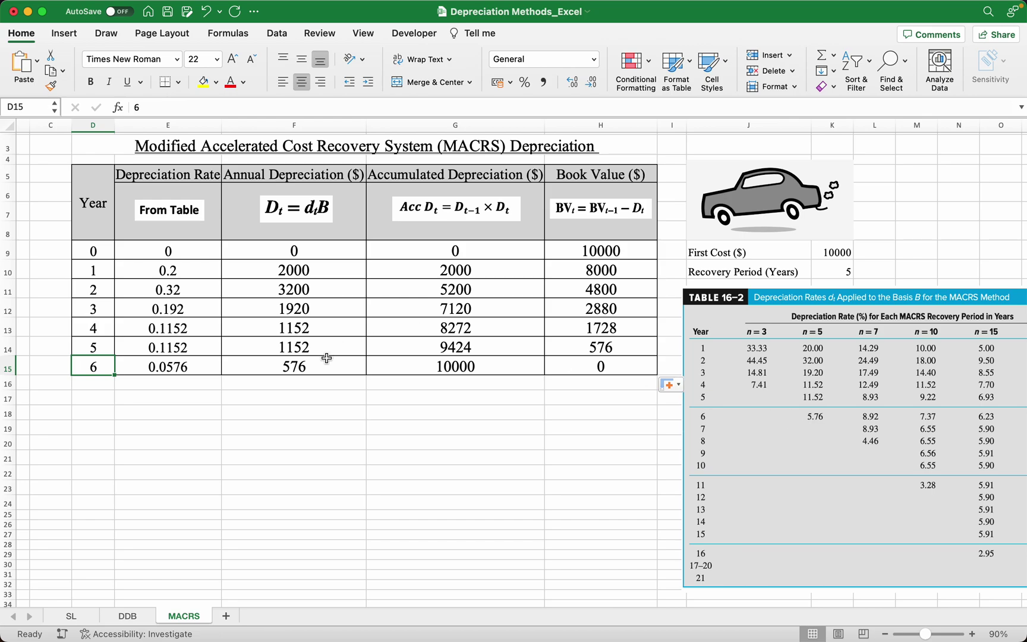
pyautogui.click(611, 361)
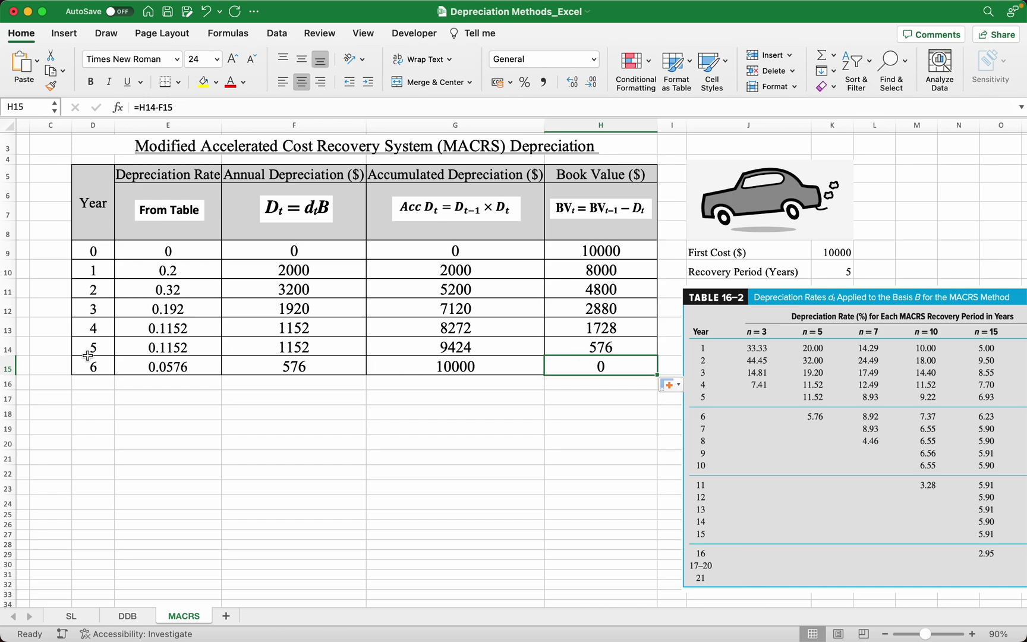
# Insert a Scatter with Smooth Lines chart of D9:D15 against H9:H15.
pyautogui.moveTo(101, 368); pyautogui.dragTo(632, 368)
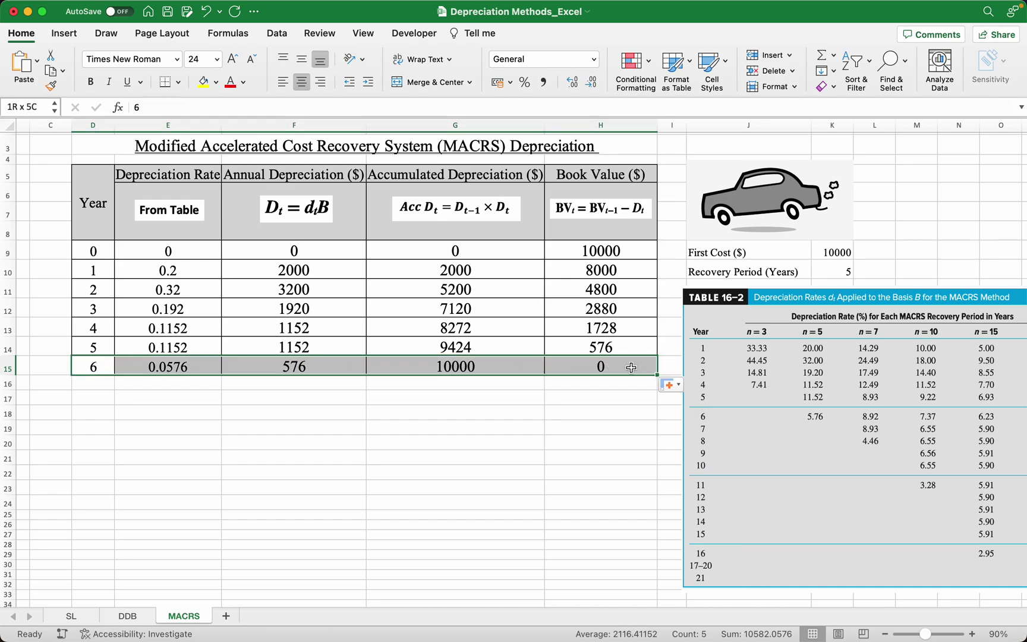
pyautogui.click(569, 402)
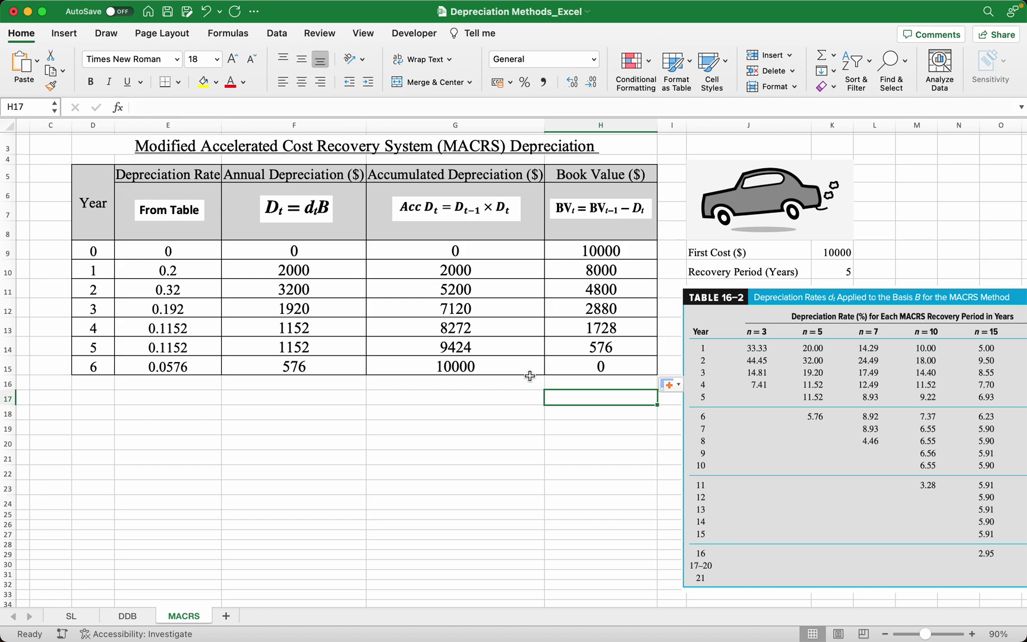
pyautogui.moveTo(97, 251); pyautogui.dragTo(100, 365)
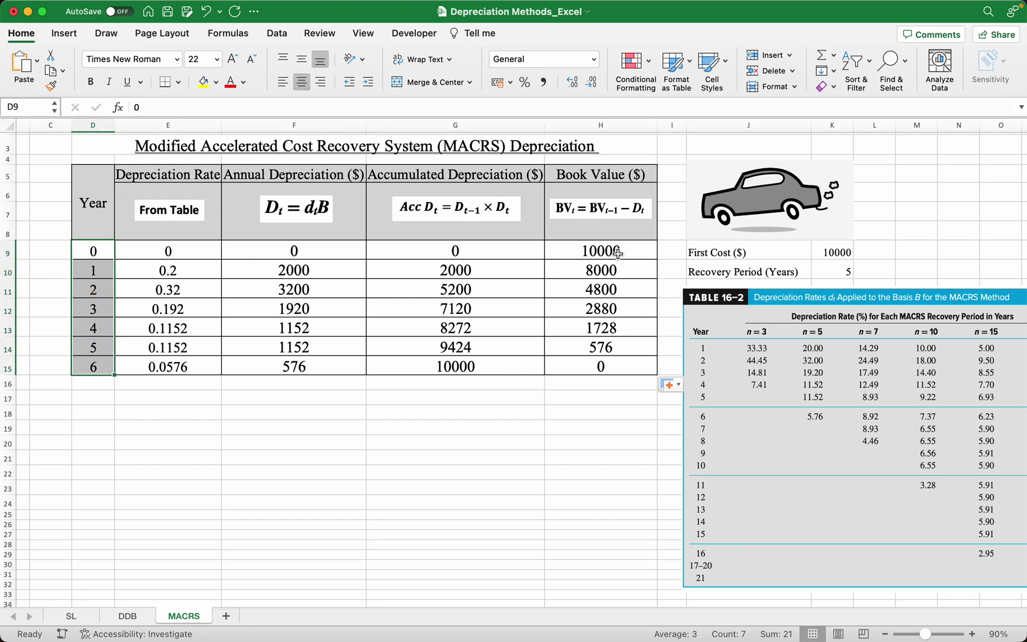
pyautogui.keyDown('super'); pyautogui.moveTo(620, 251); pyautogui.dragTo(623, 366); pyautogui.keyUp('super')
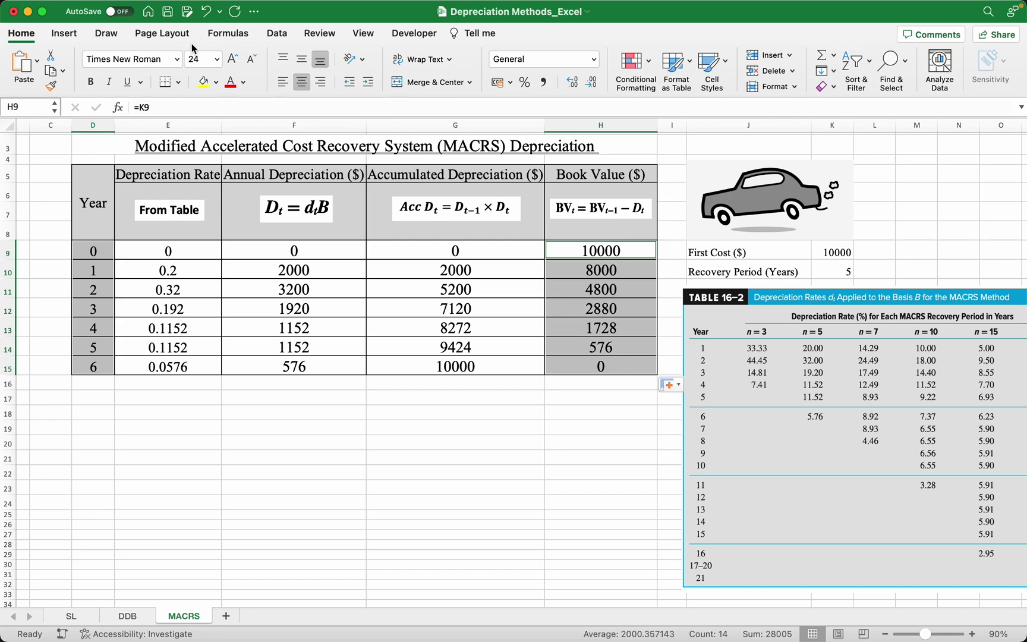
pyautogui.click(64, 33)
pyautogui.click(537, 81)
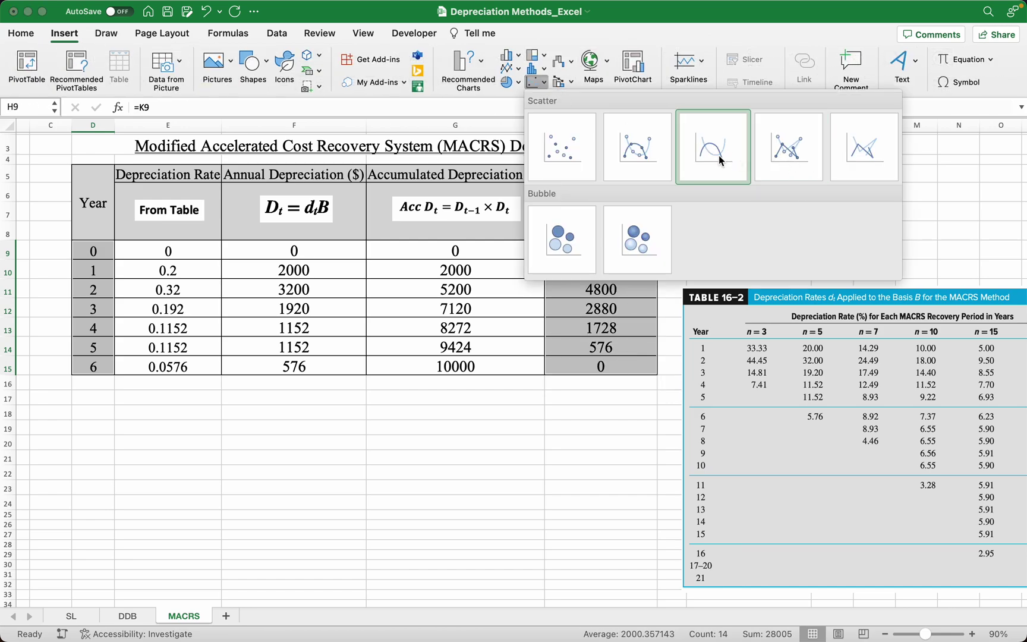
pyautogui.click(719, 155)
# Position and enlarge the chart over the table, and set the horizontal axis maximum to 6.
pyautogui.moveTo(559, 307); pyautogui.dragTo(484, 276)
pyautogui.moveTo(530, 395); pyautogui.dragTo(674, 543)
pyautogui.moveTo(548, 332); pyautogui.dragTo(514, 330)
pyautogui.doubleClick(631, 532)
pyautogui.doubleClick(961, 282)
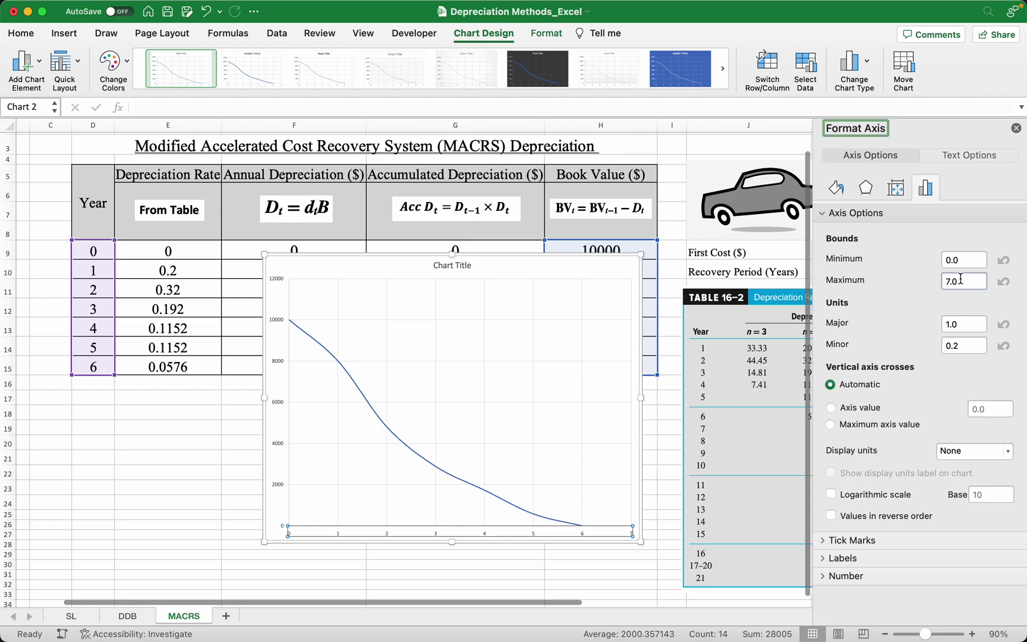
pyautogui.write('6')
pyautogui.press('Return')
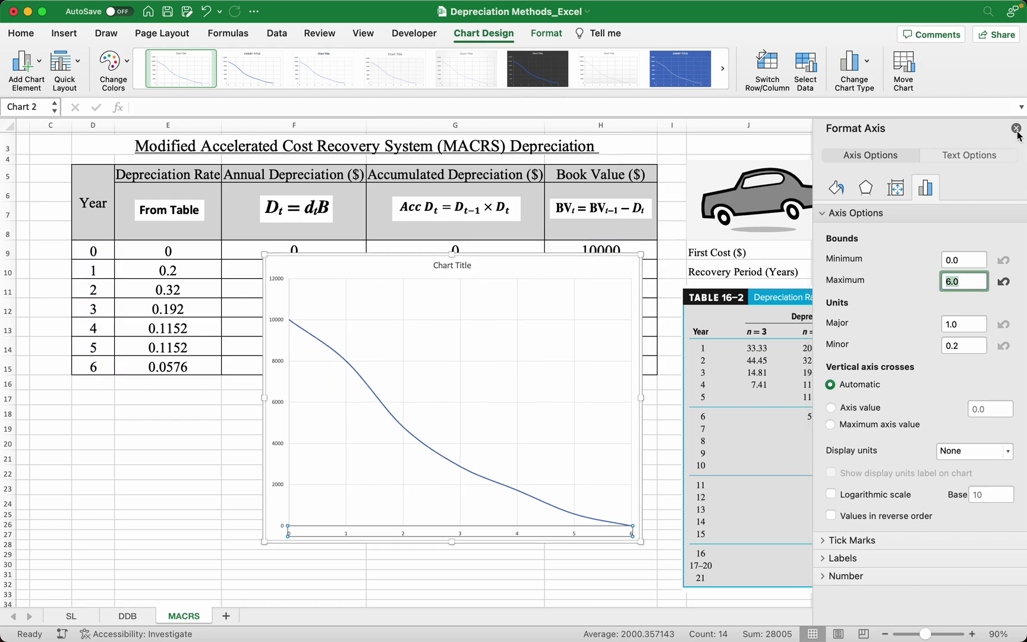
pyautogui.click(1016, 128)
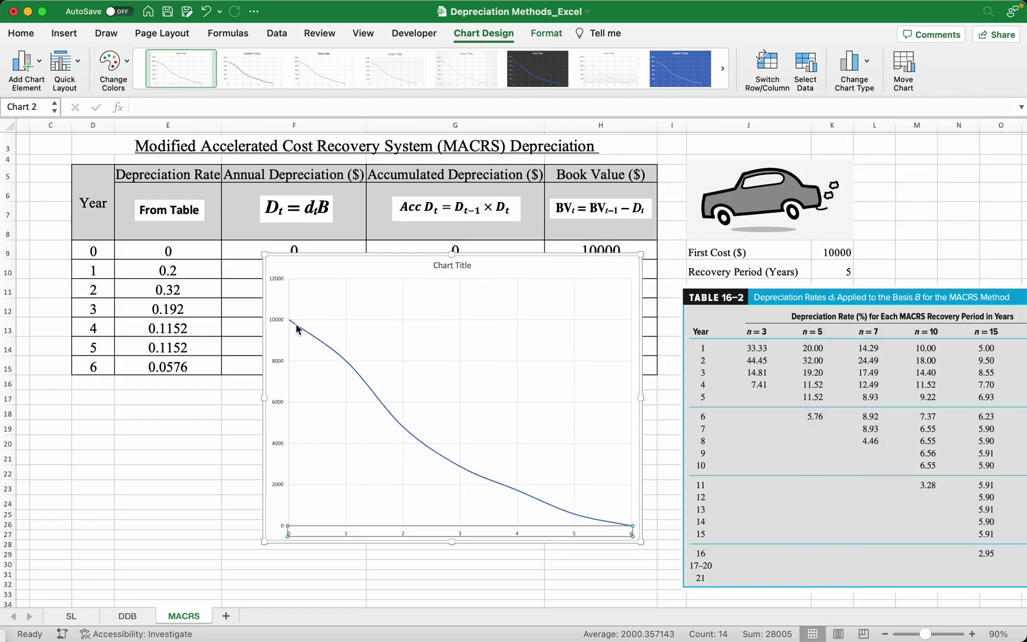